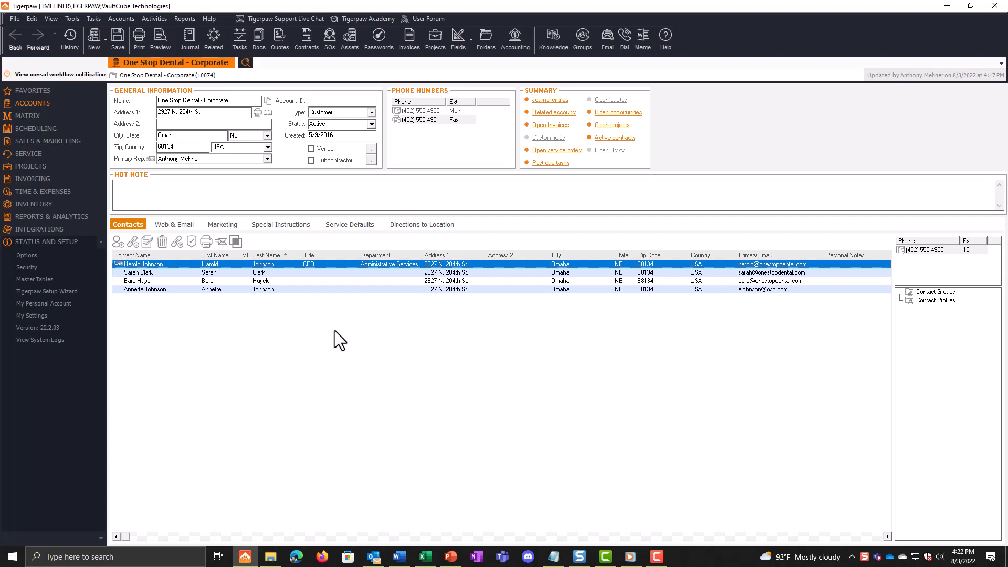
Open the Tech Territories master table within the Service tables.
left_click(34, 18)
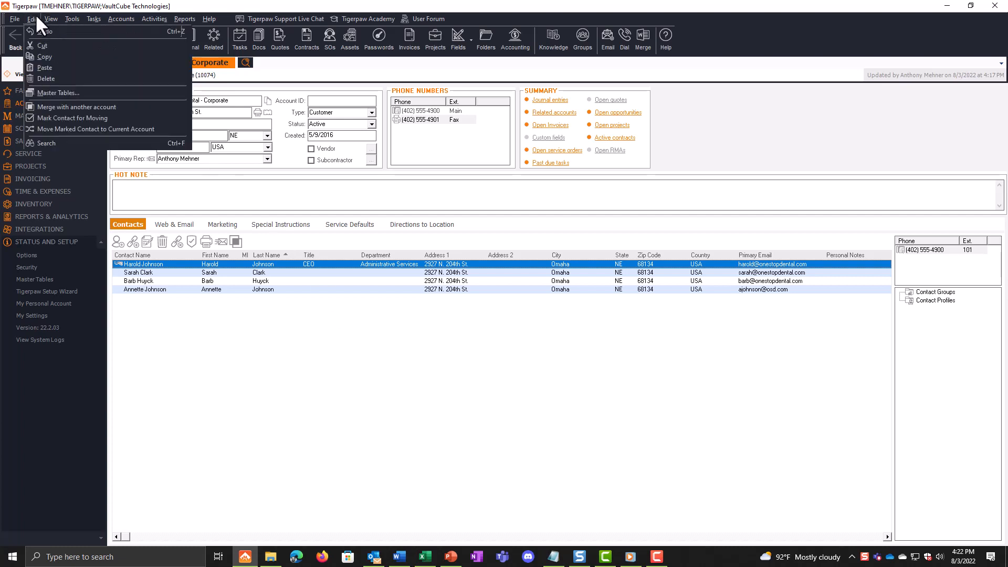
left_click(100, 96)
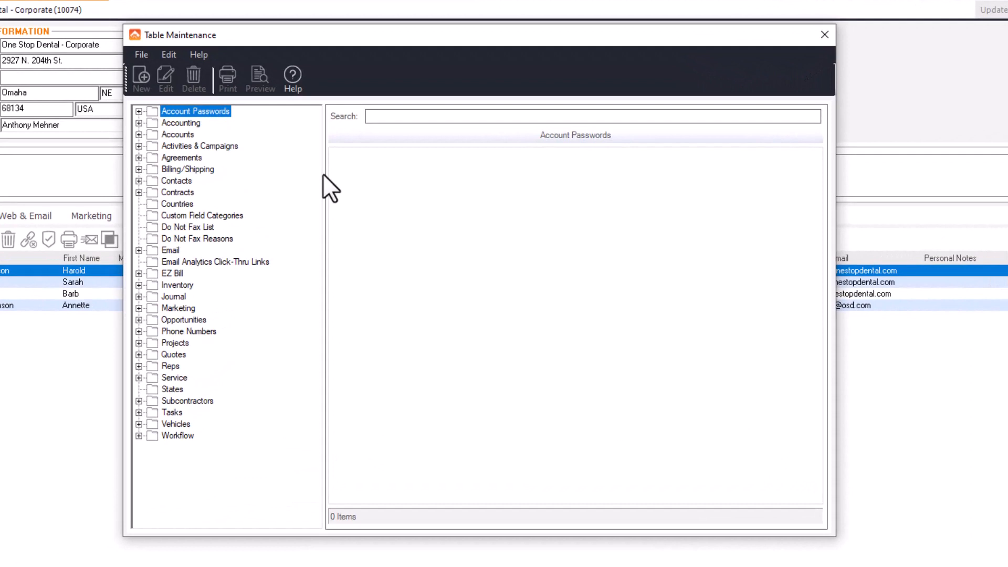
left_click(139, 377)
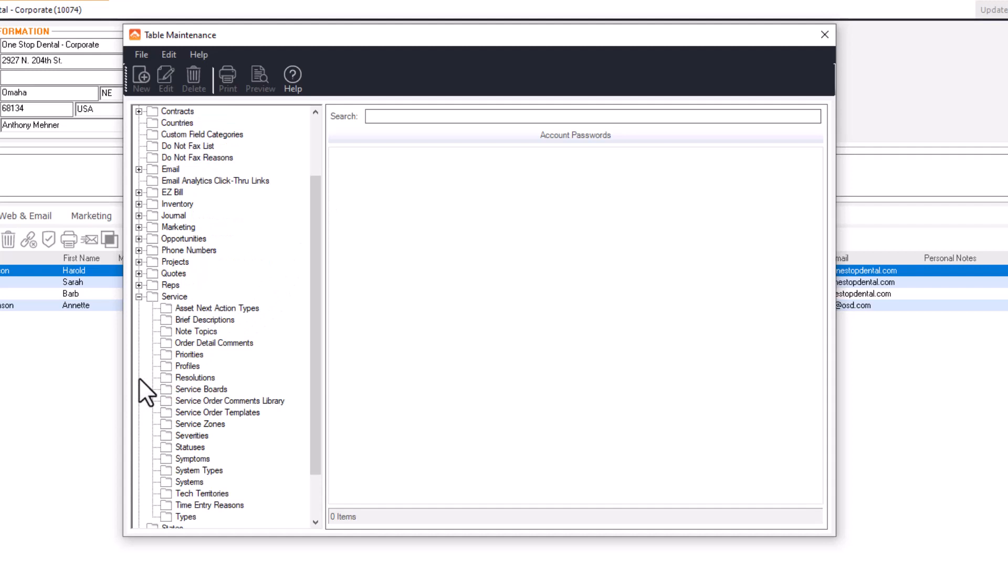
left_click(199, 494)
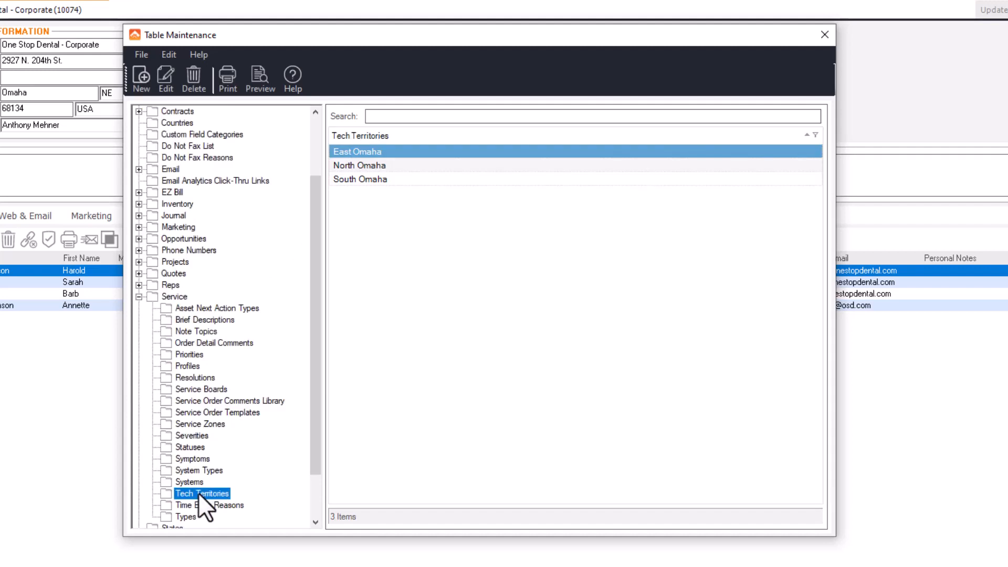
Add a tech territory named West Omaha with postal codes 68135 and 68154 assigned.
left_click(142, 83)
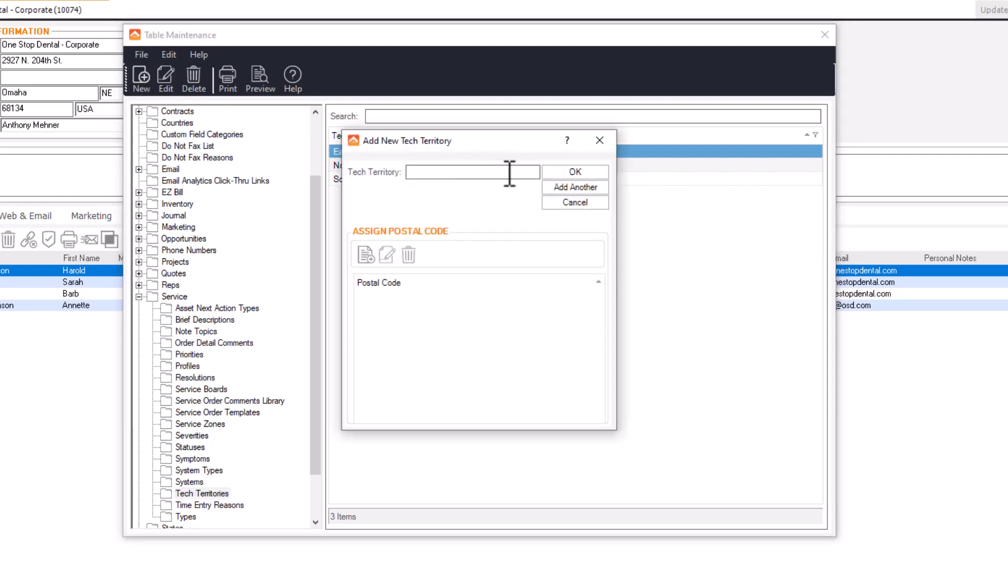
type("West Omaha")
left_click(367, 257)
type("68135")
key("Return")
type("68154")
key("Tab")
key("Return")
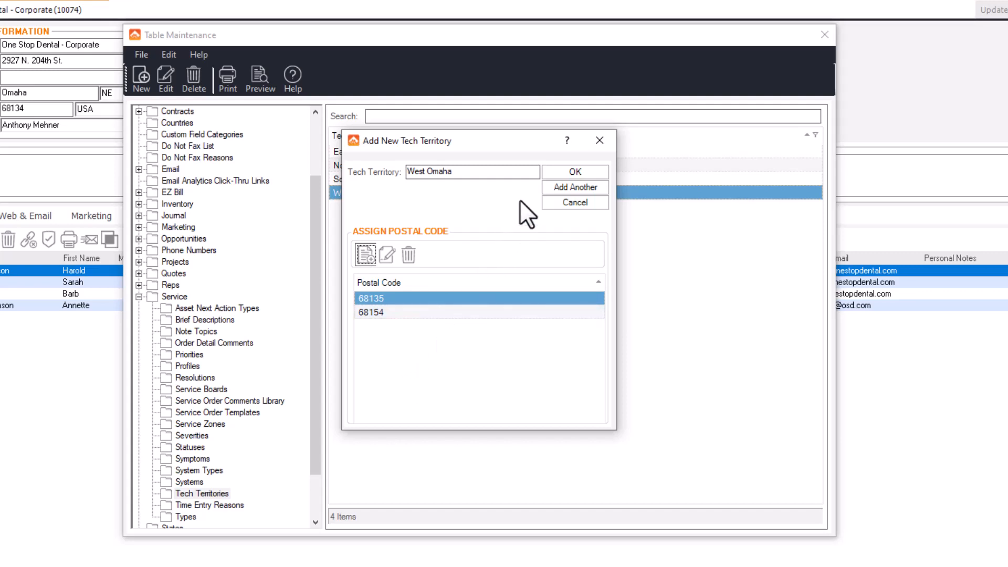
left_click(553, 173)
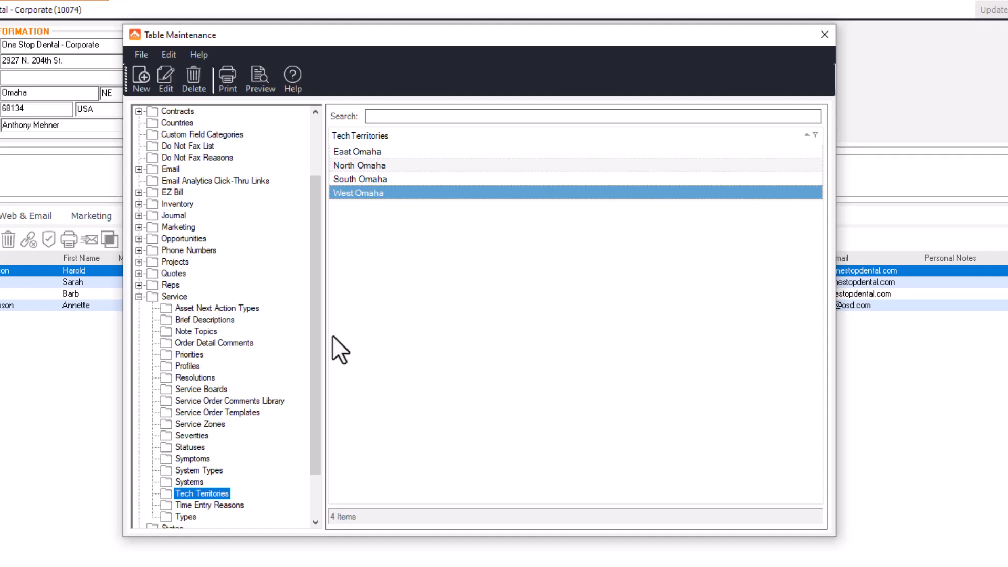
Examine the inventory Manufacturers table and the models defined for HP.
left_click(138, 297)
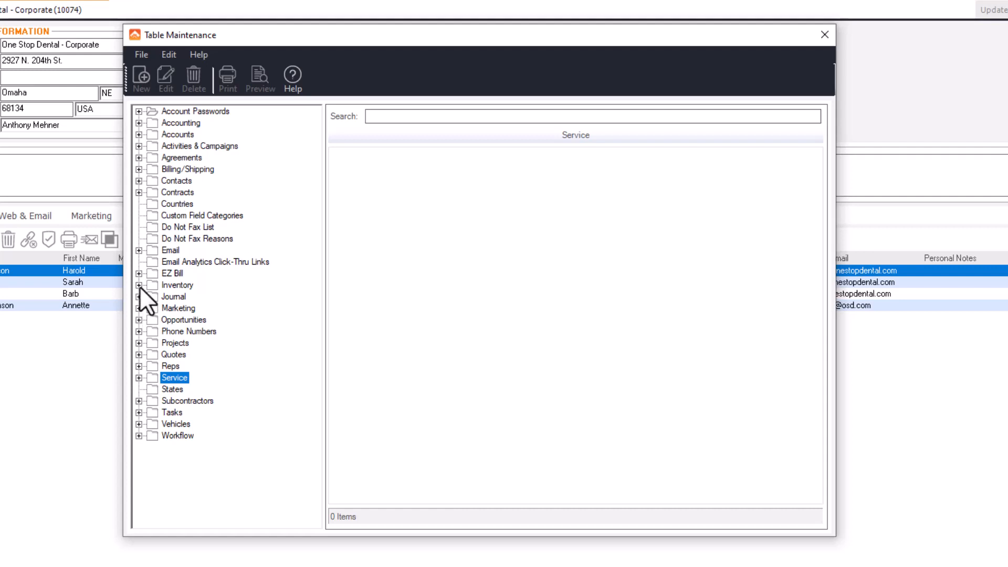
left_click(139, 286)
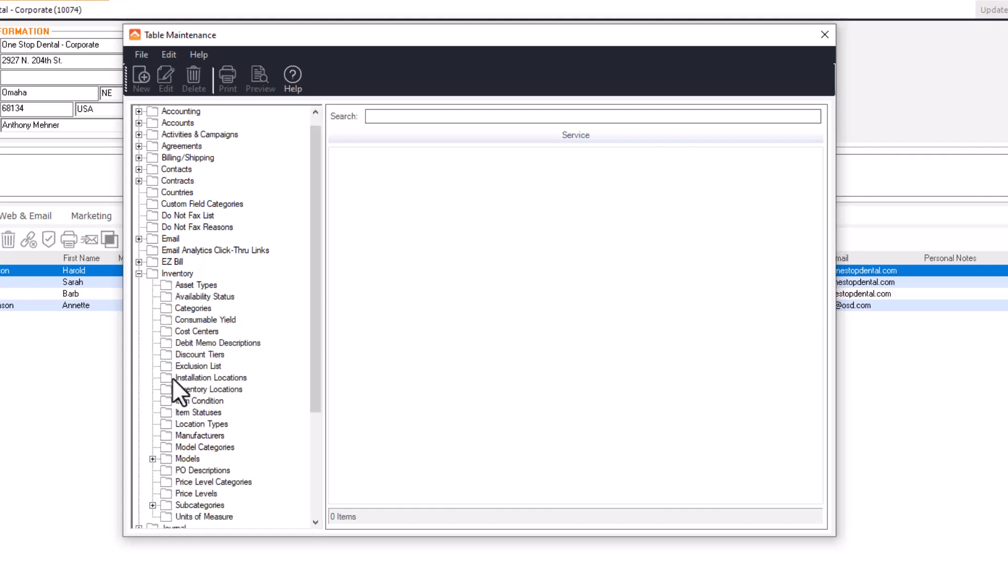
left_click(180, 433)
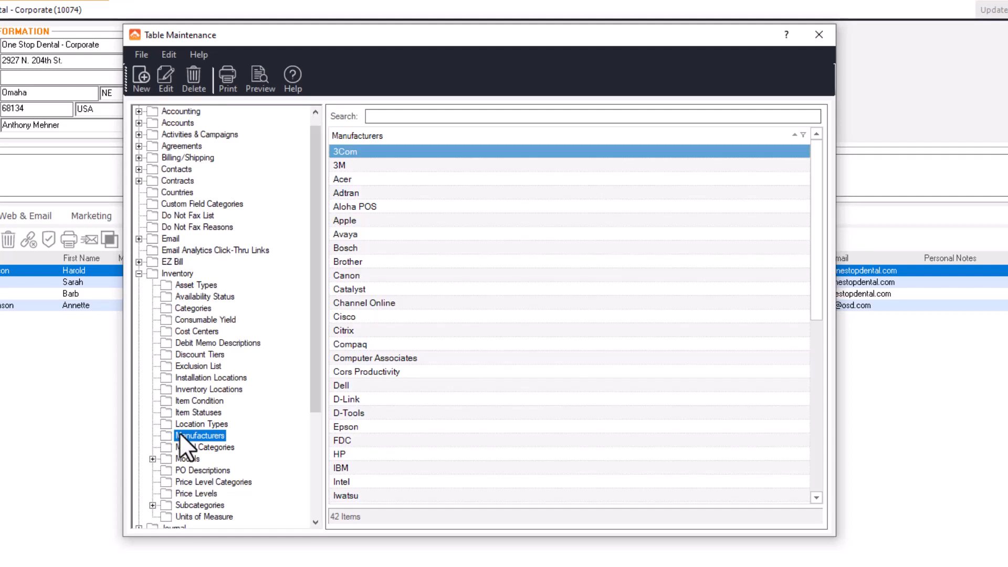
left_click_drag(810, 171, 814, 365)
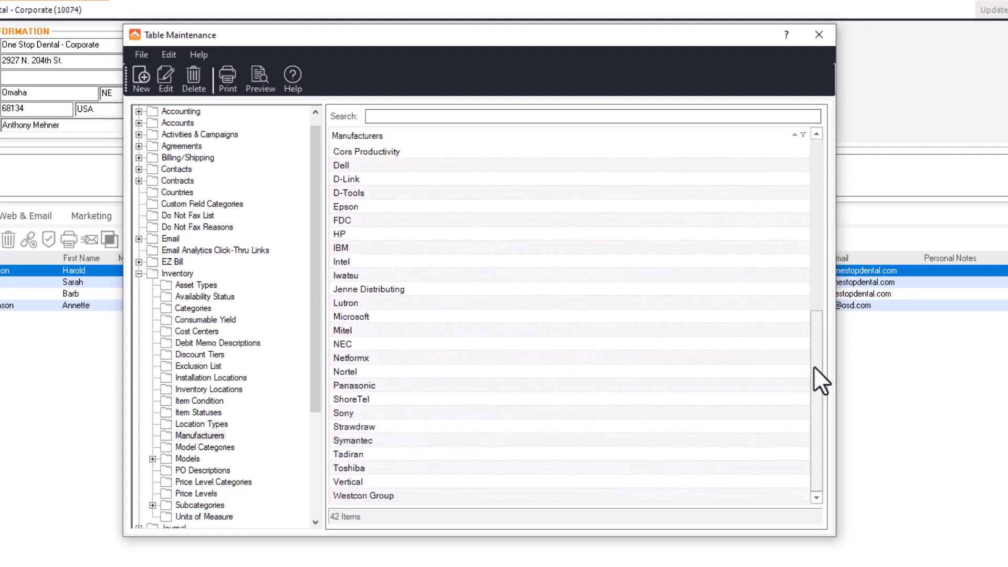
left_click(152, 460)
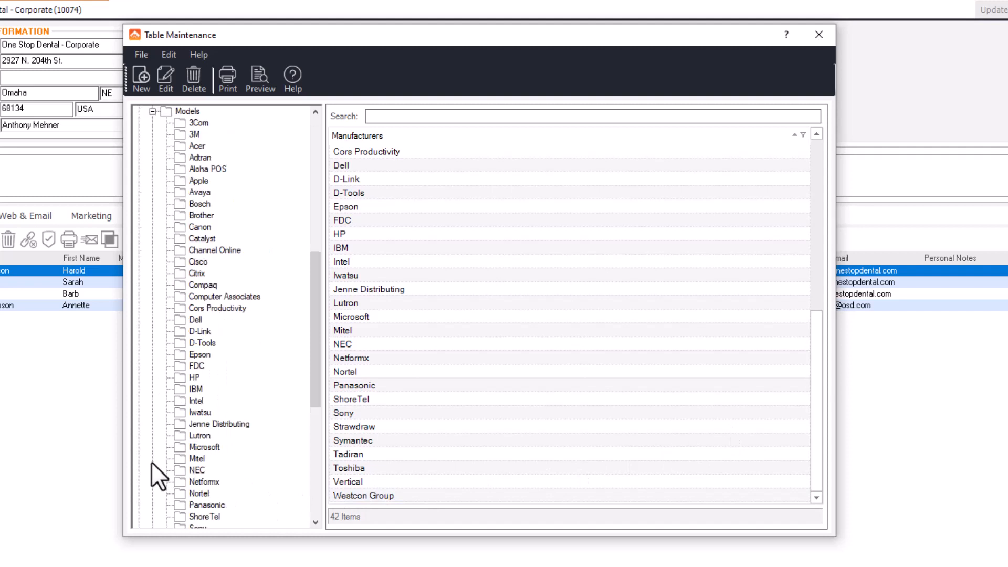
left_click(192, 377)
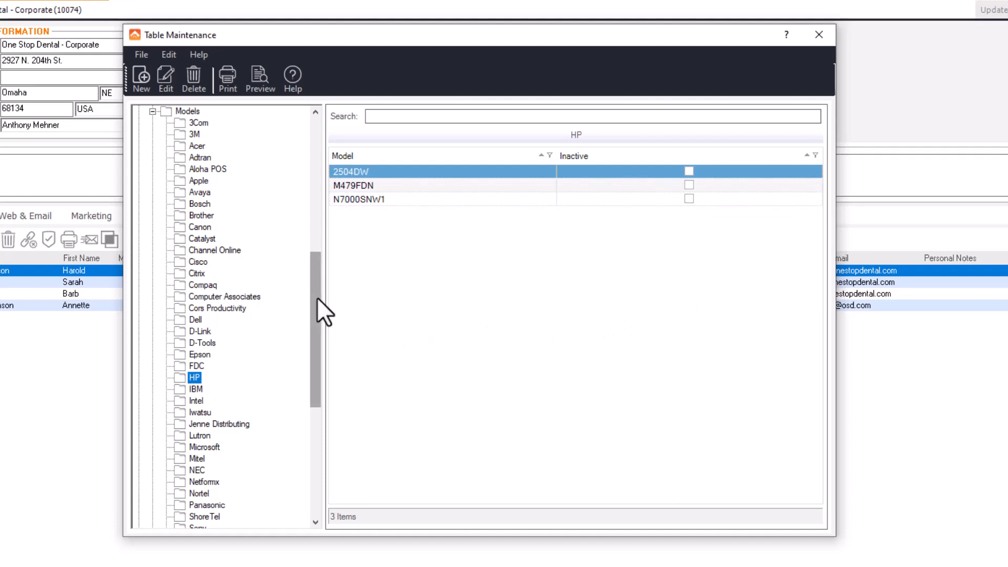
left_click_drag(316, 298, 312, 244)
left_click(152, 250)
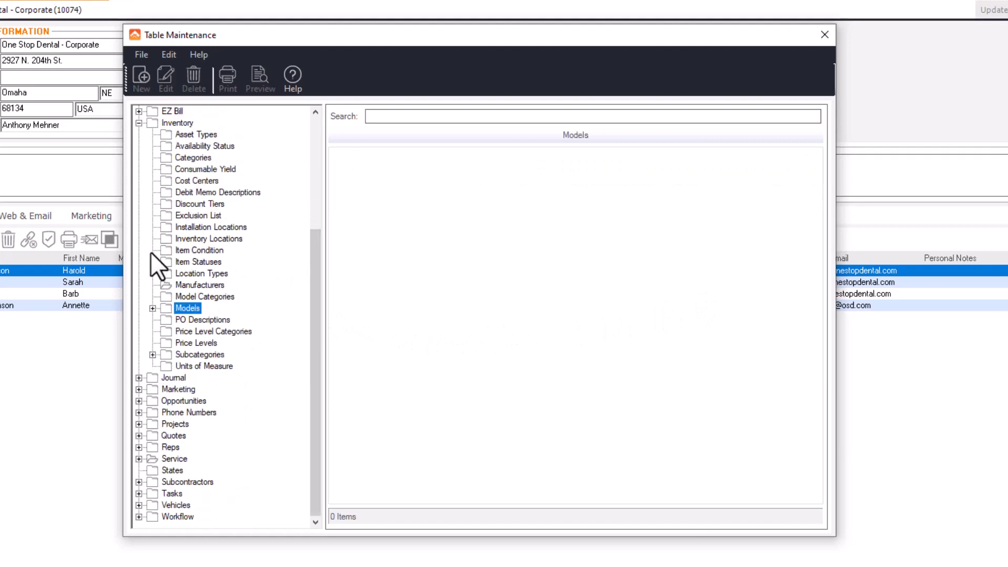
Open the fourth listed account rep's record and show its tech abilities.
left_click(138, 446)
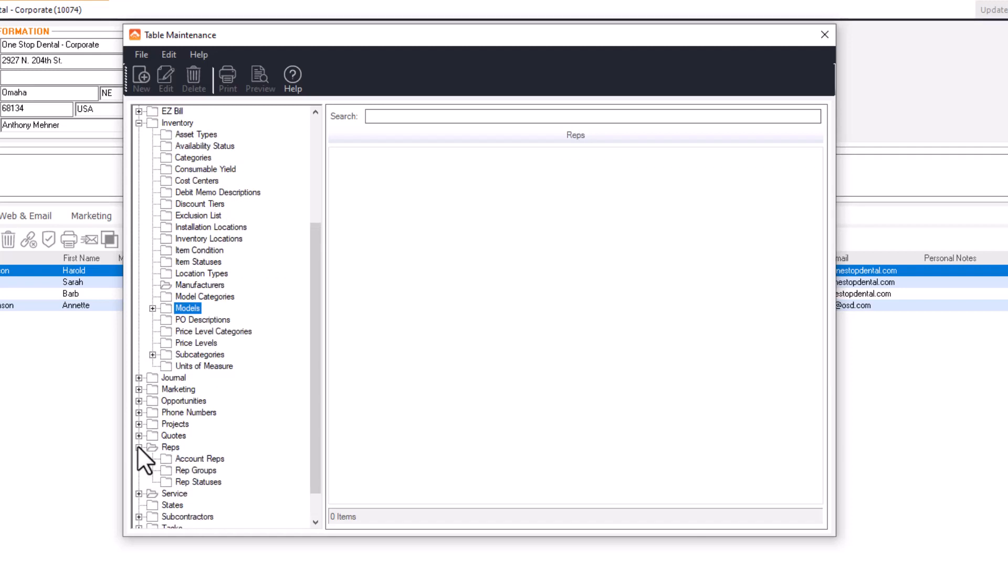
left_click(208, 458)
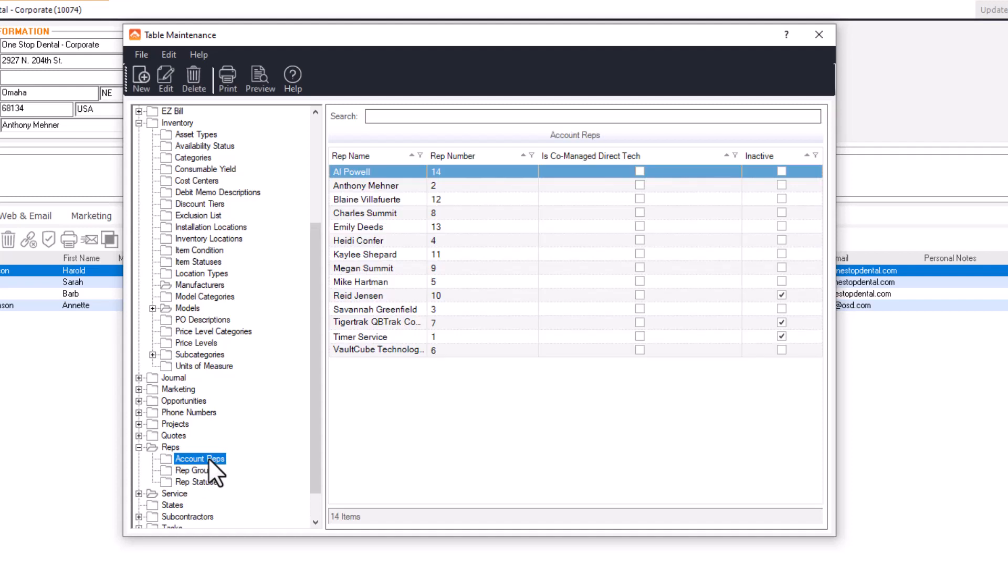
left_click(567, 409)
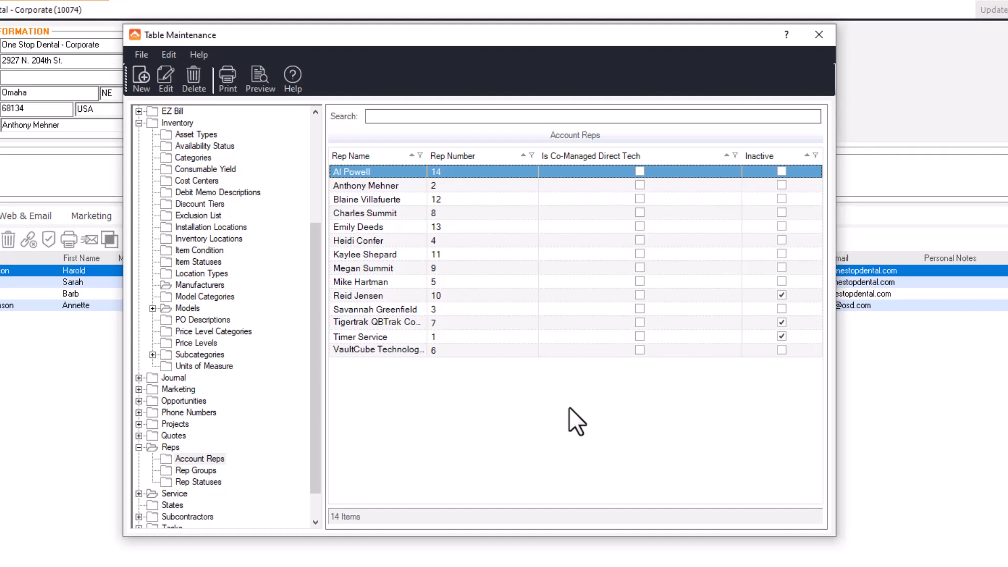
left_click(404, 214)
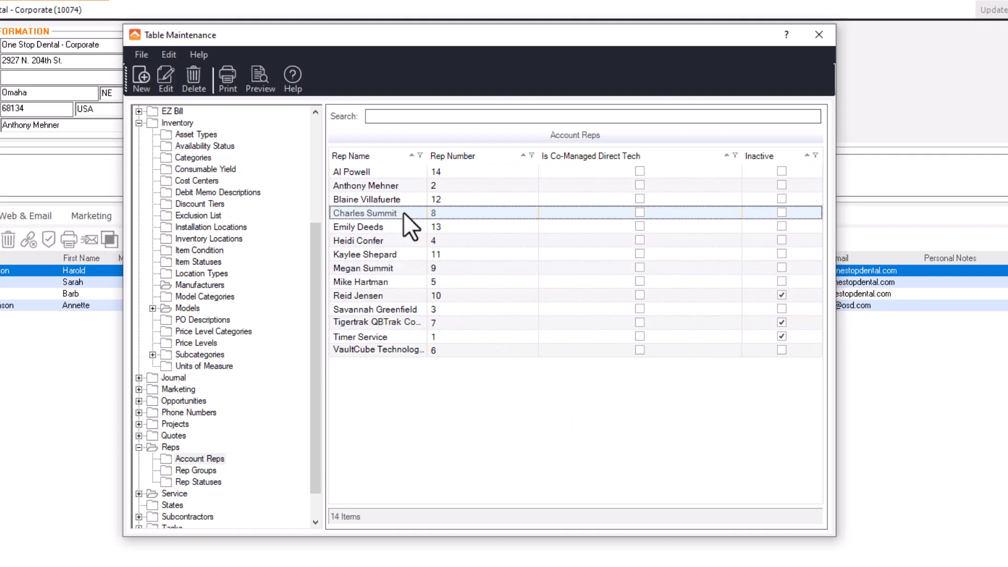
double_click(403, 212)
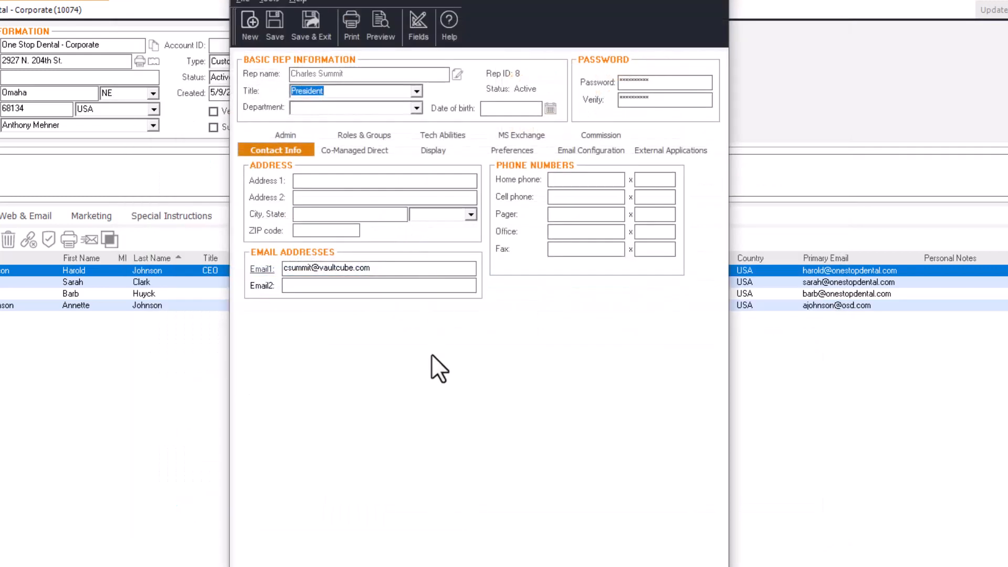
left_click(462, 135)
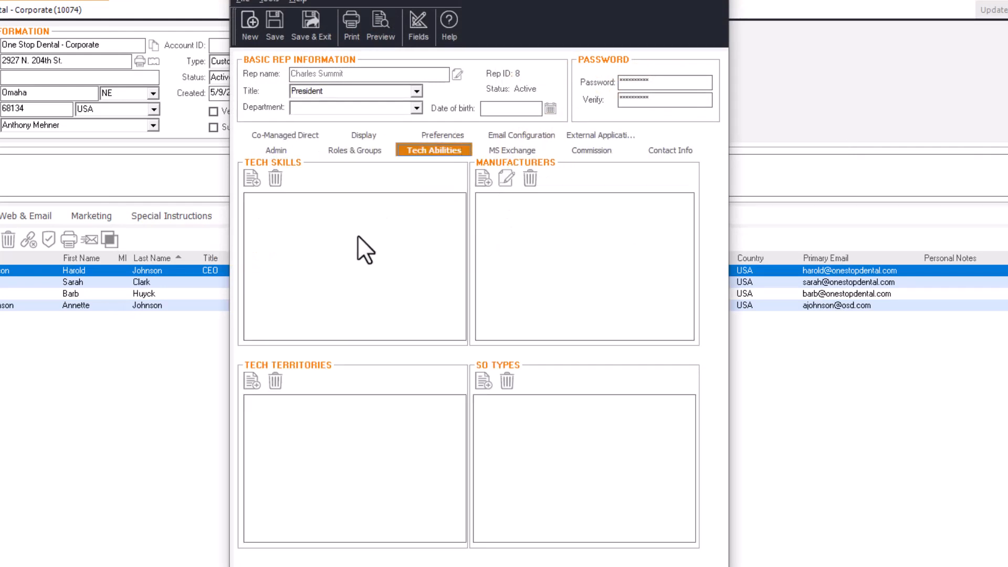
Assign the Cabling tech skill and the HP manufacturer to the rep.
left_click(258, 184)
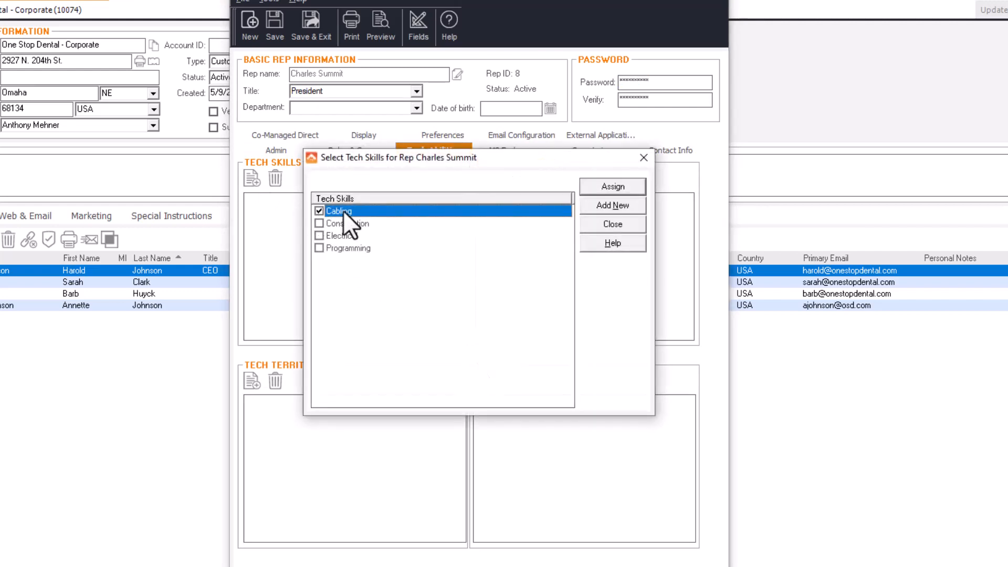
left_click(598, 187)
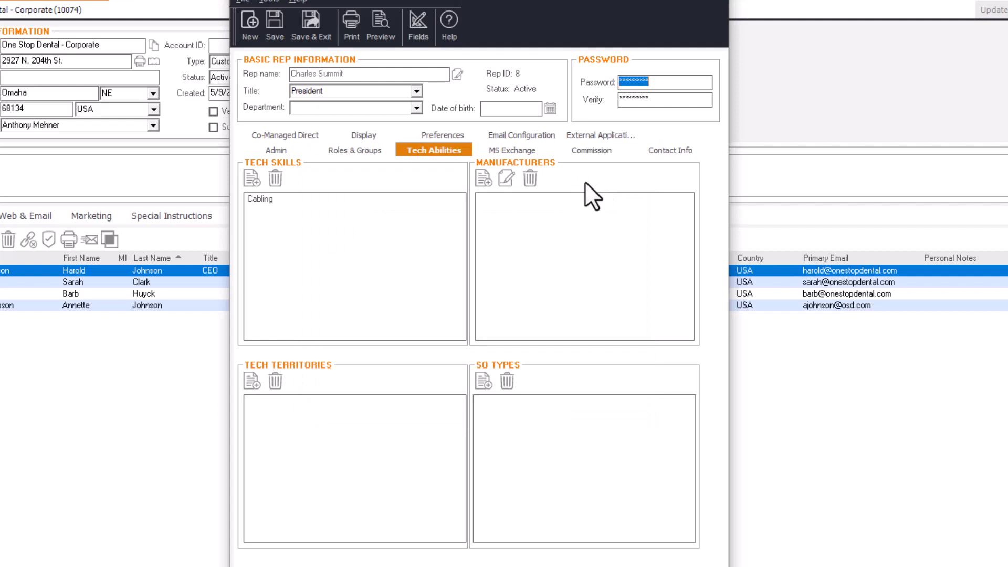
left_click(482, 178)
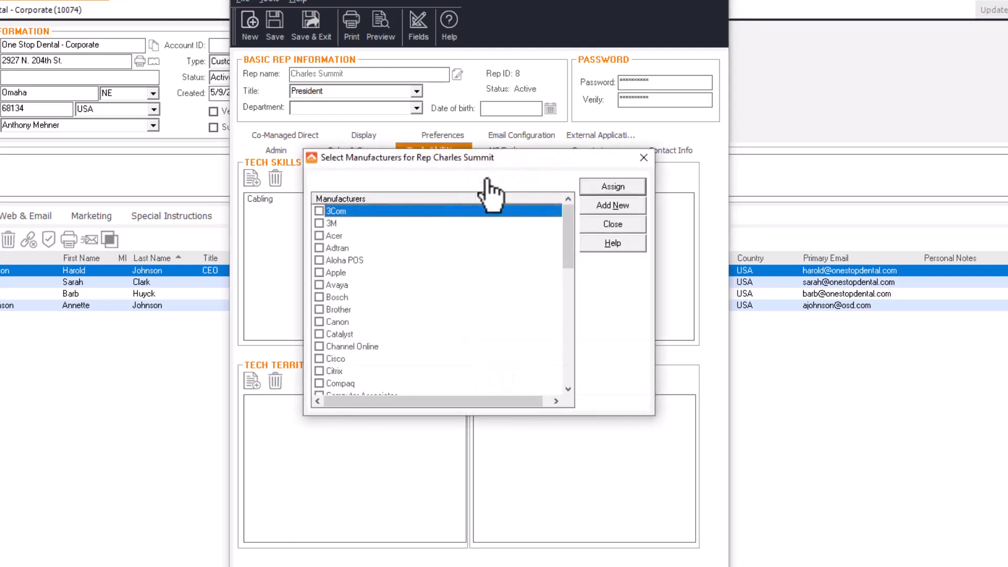
scroll(459, 286, "down", 3)
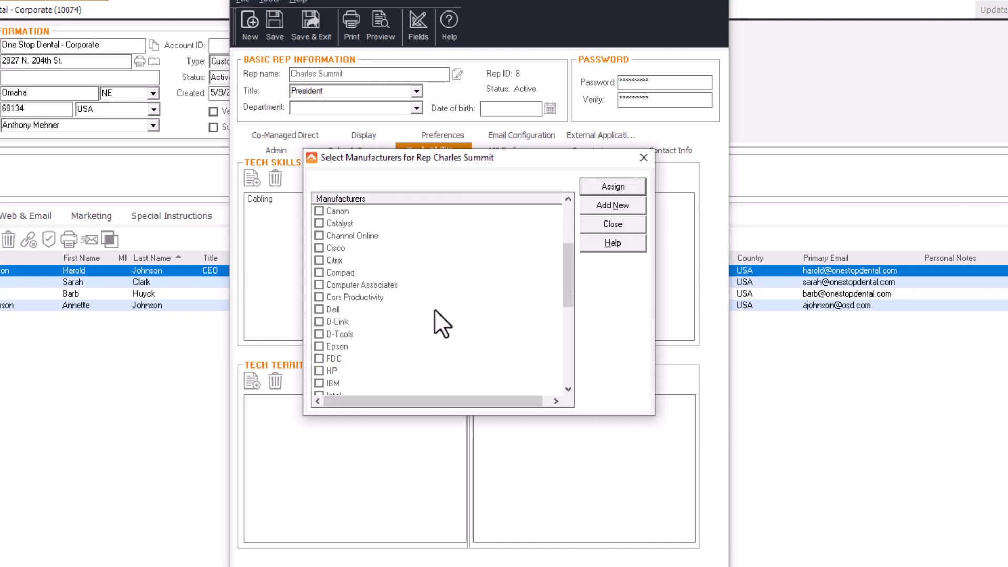
scroll(433, 308, "down", 1)
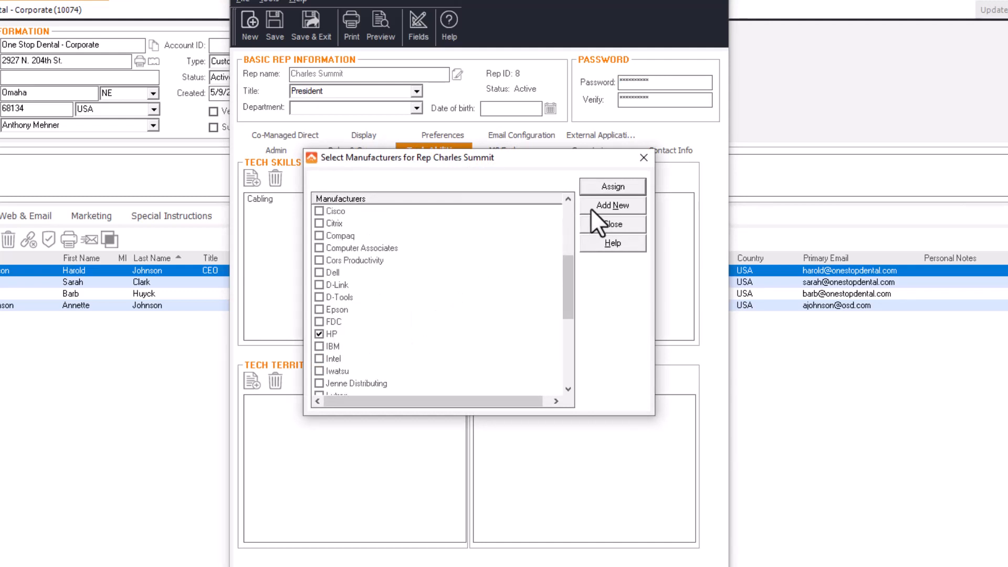
left_click(604, 188)
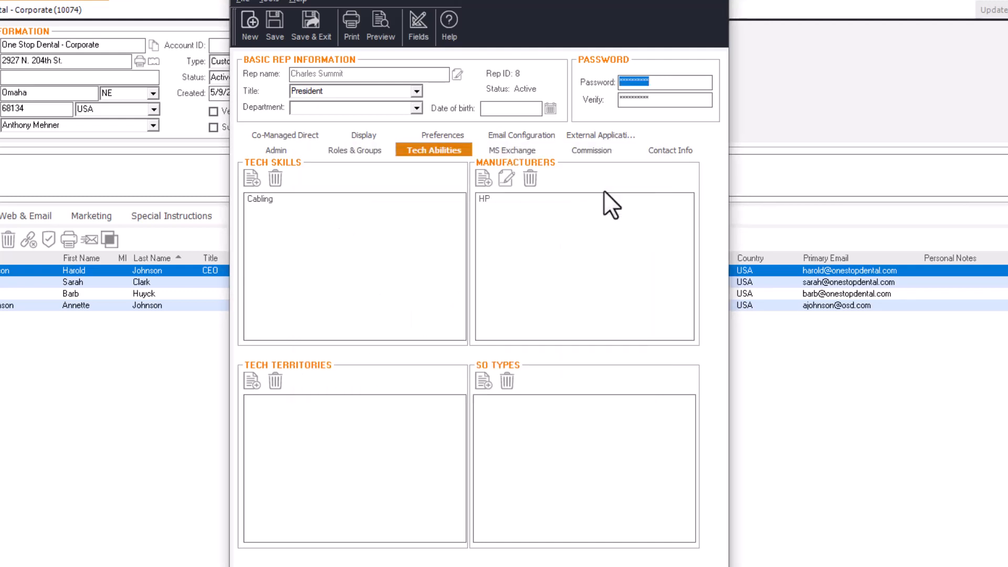
Assign the West Omaha territory and the Bench Repair, MAC - Move/Add/Change and On-Site service order types to the rep.
left_click(254, 384)
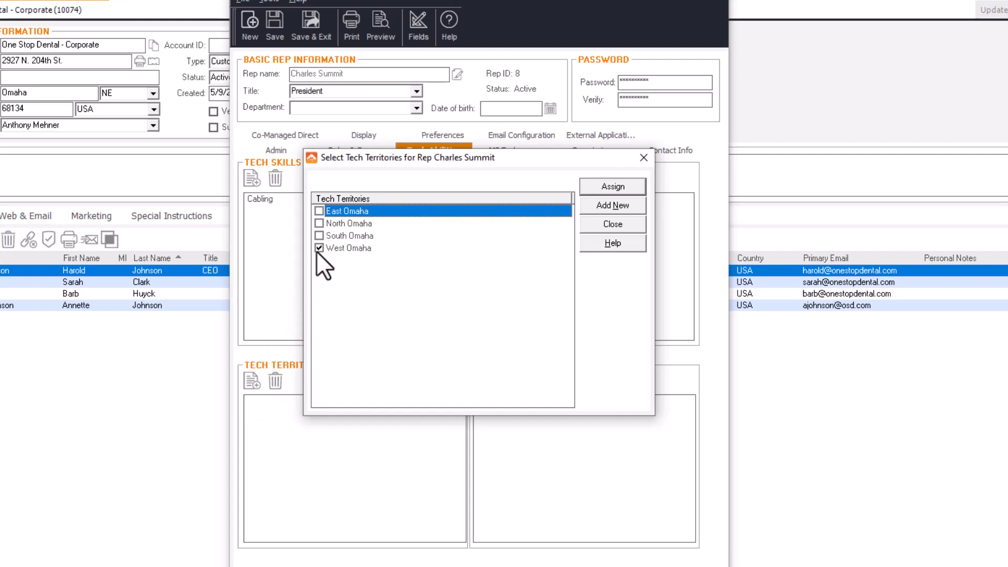
left_click(606, 184)
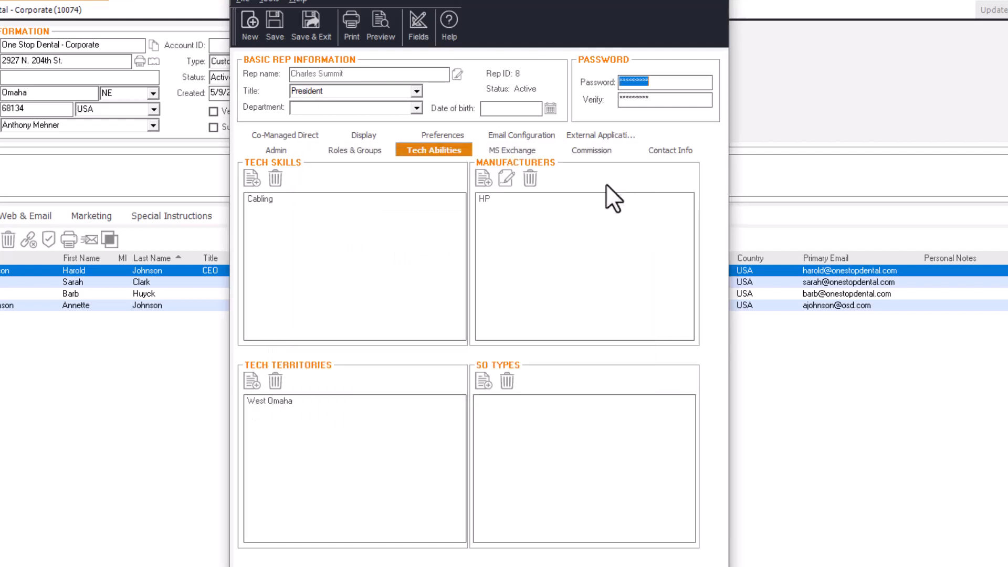
left_click(489, 386)
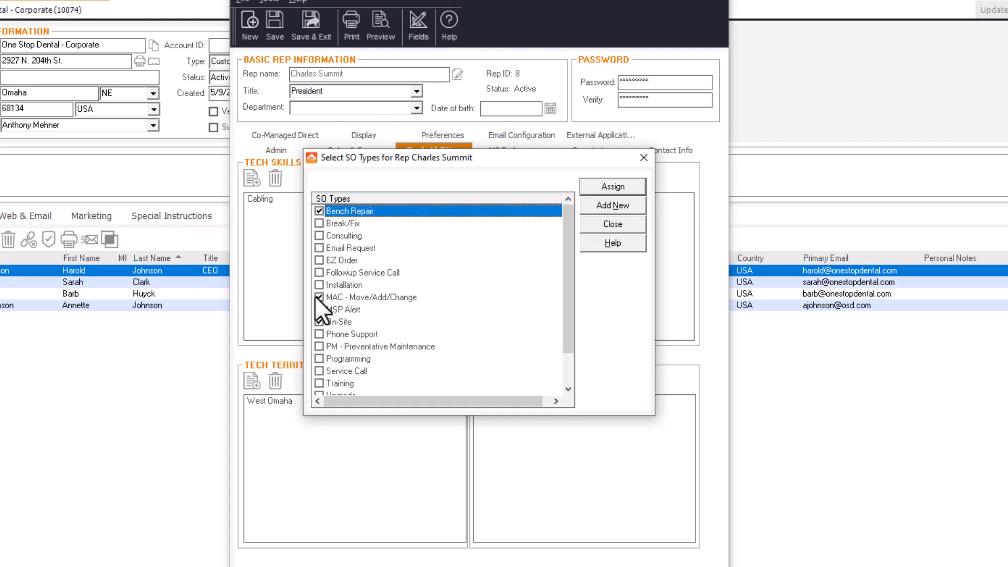
scroll(446, 319, "down", 1)
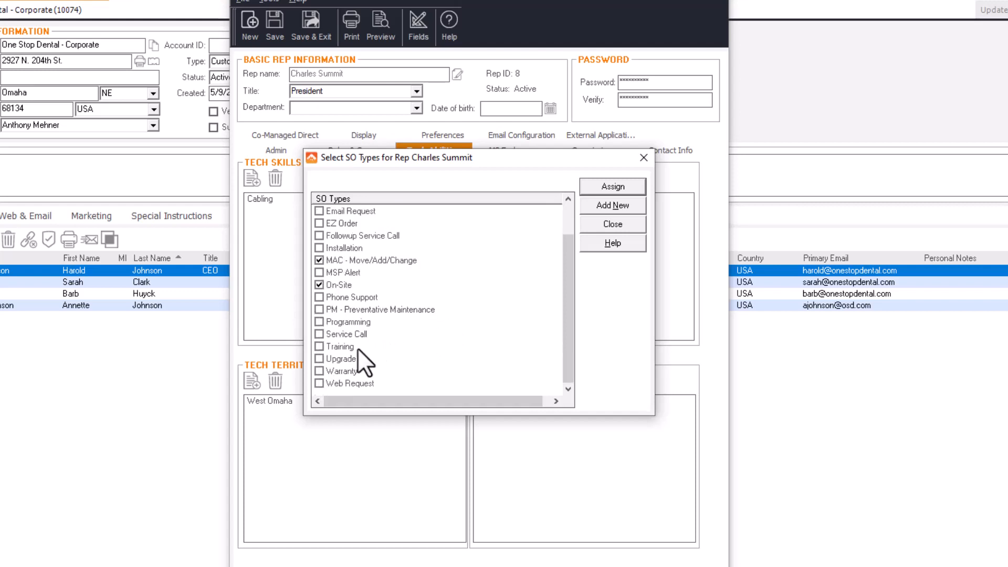
scroll(368, 347, "up", 1)
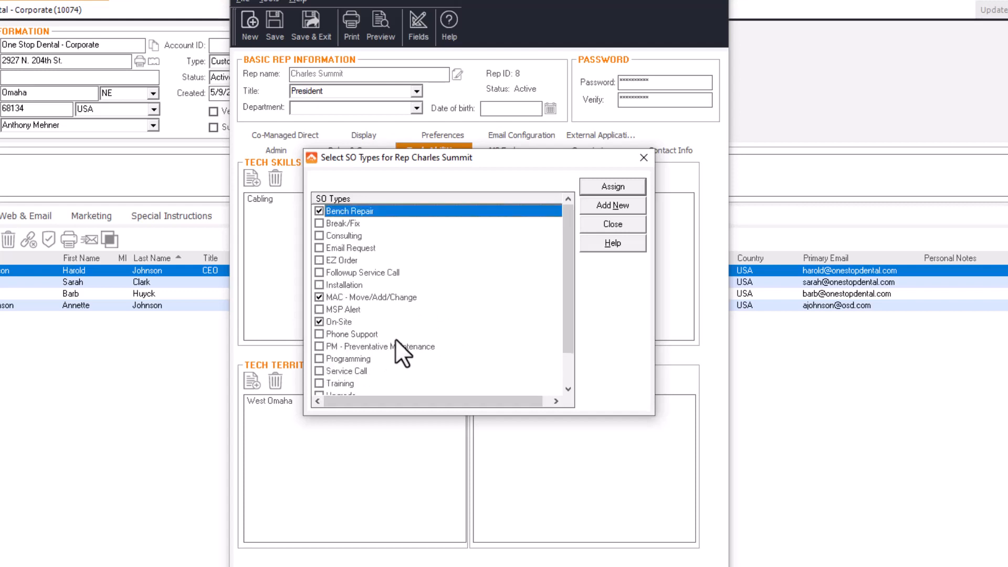
left_click(591, 190)
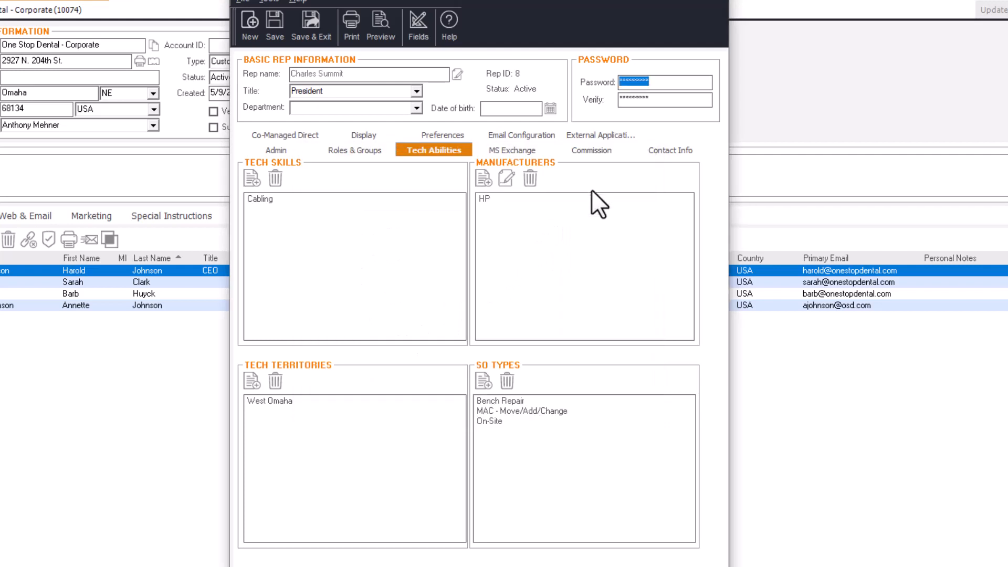
Save and exit the rep record, and close the master tables window.
left_click(312, 23)
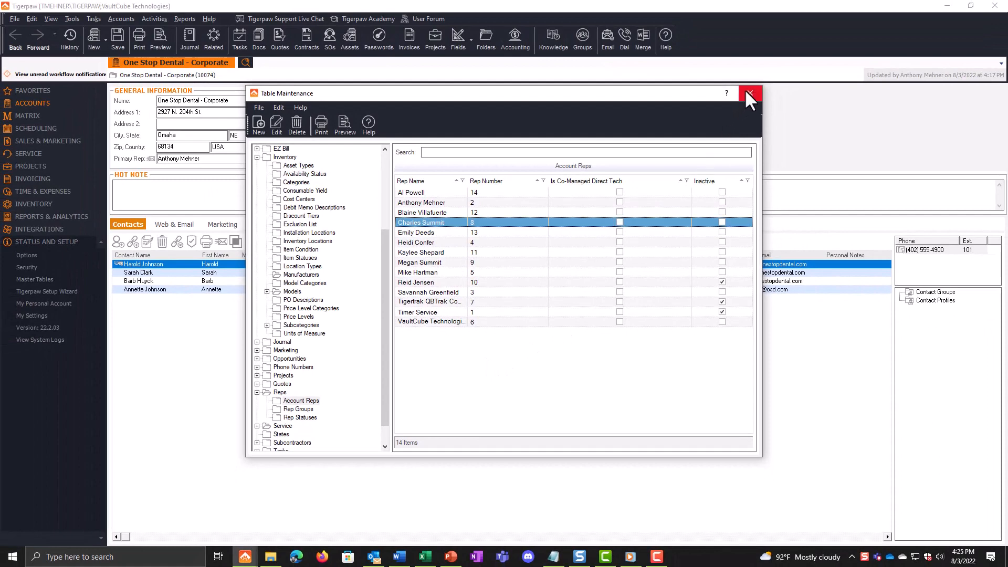
left_click(749, 94)
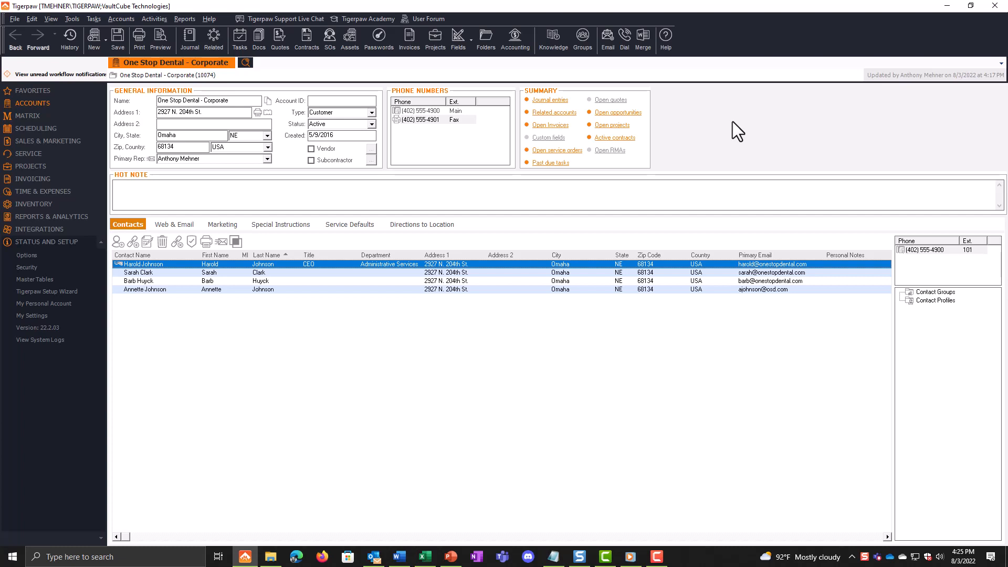
Enable Auto Tech Assignment in the service order options and add Account service tech to the enabled conditions.
left_click(72, 18)
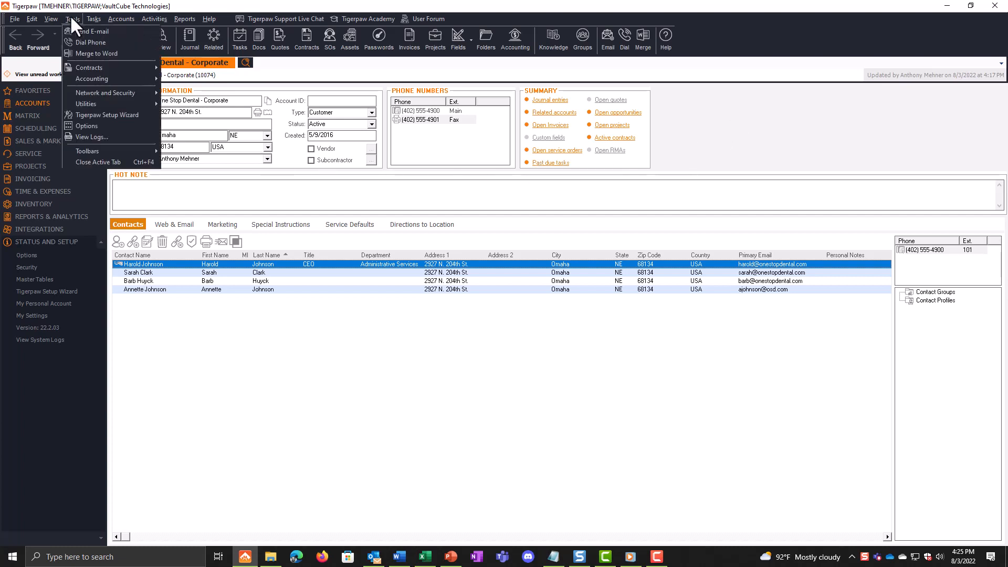
left_click(120, 126)
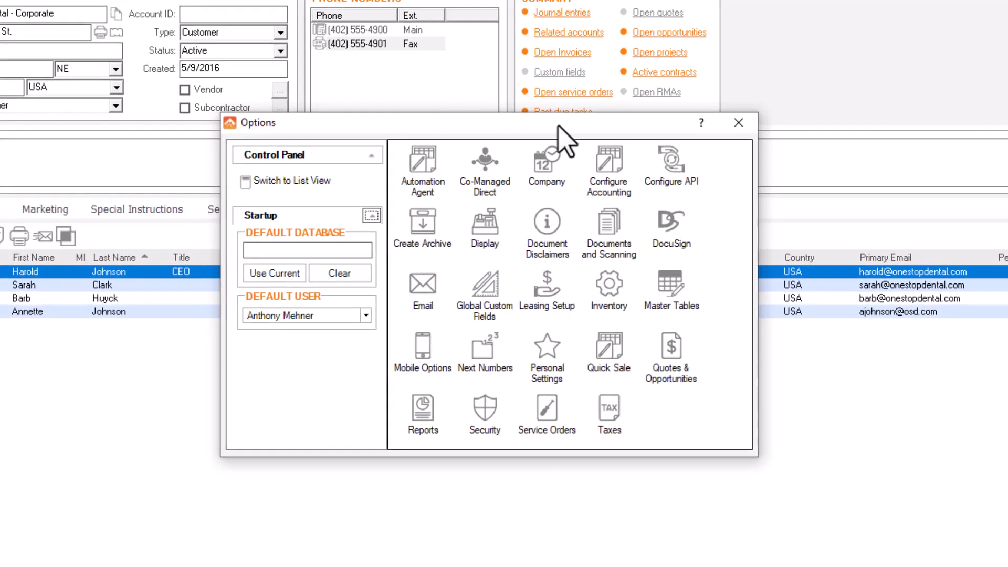
left_click(548, 412)
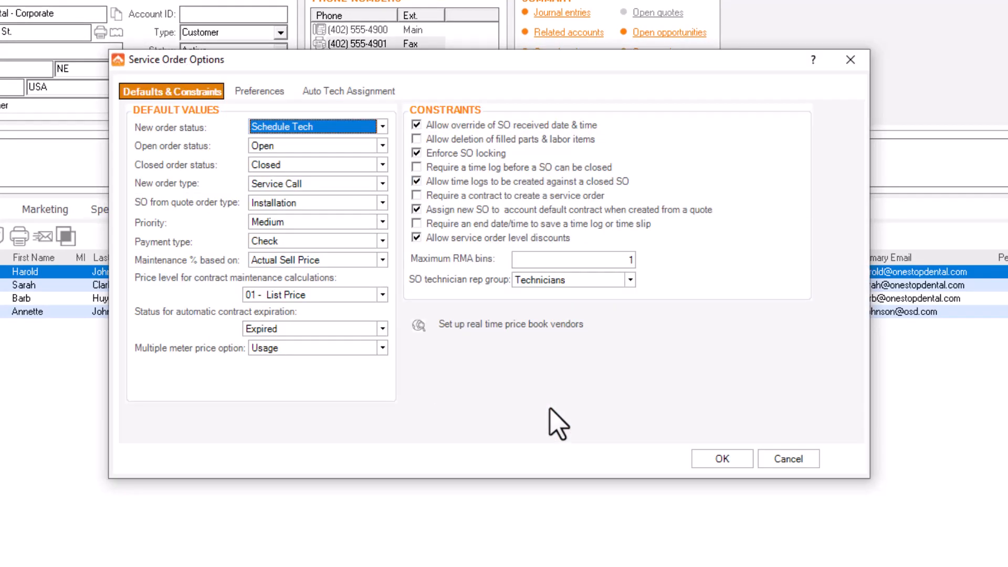
left_click(367, 102)
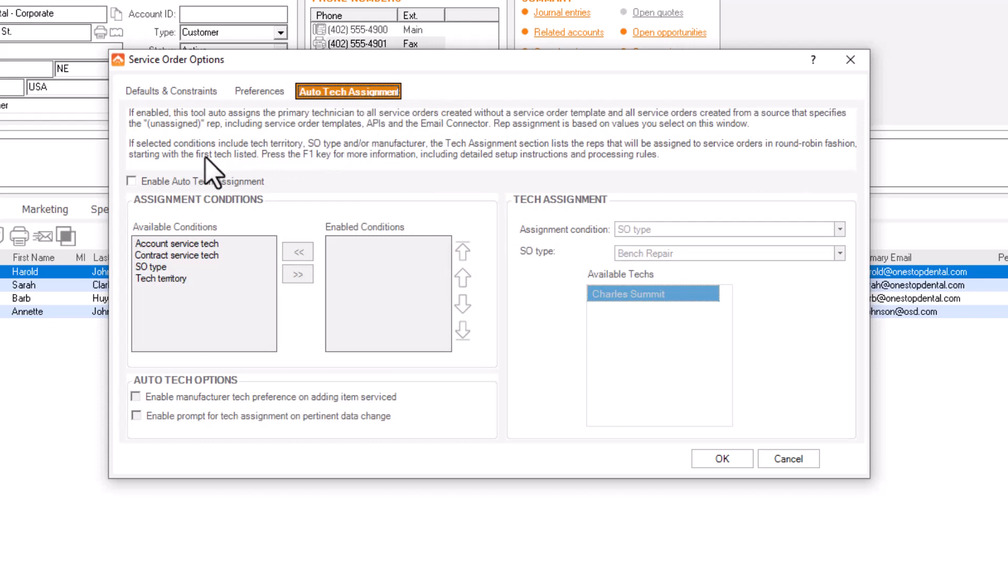
left_click(131, 182)
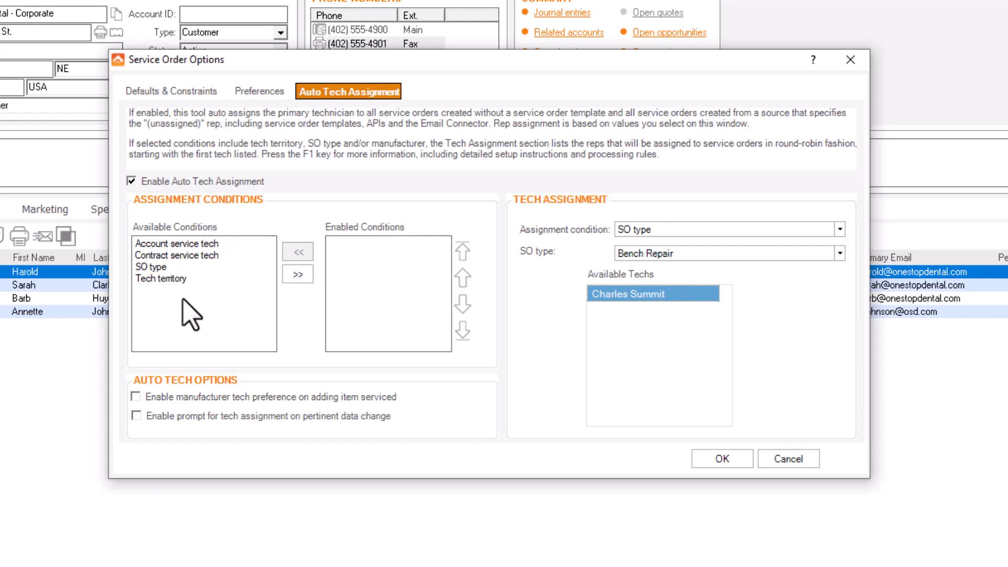
left_click(177, 245)
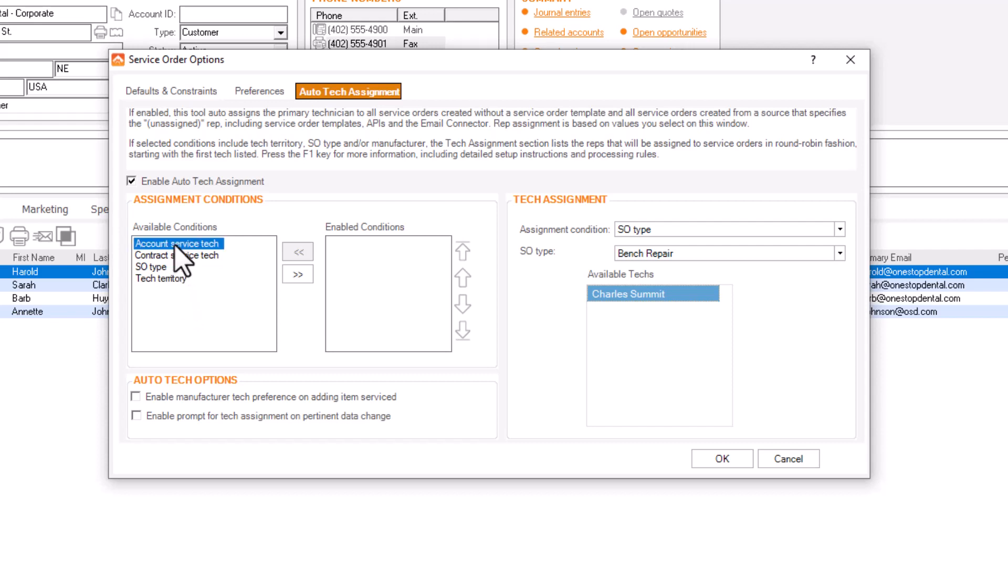
left_click(297, 274)
left_click(214, 247)
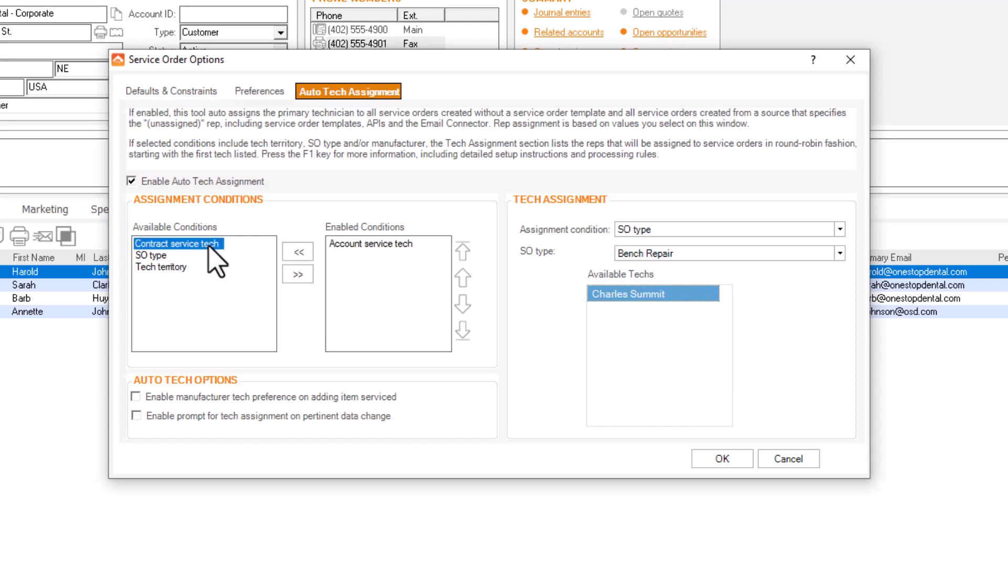
left_click(298, 274)
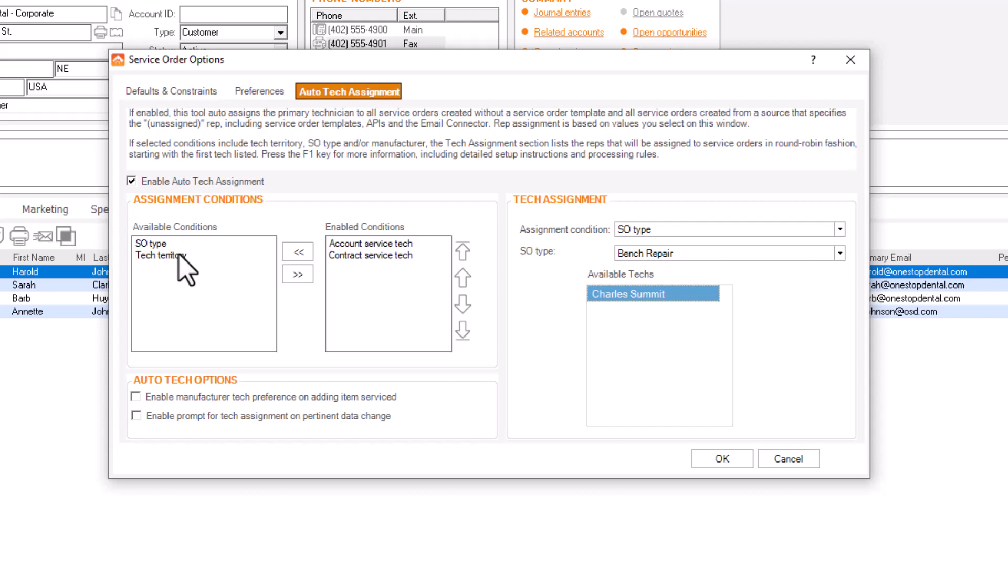
left_click(367, 255)
left_click(299, 252)
Add Tech territory to the enabled conditions and display the available techs for the West Omaha tech territory.
left_click(203, 256)
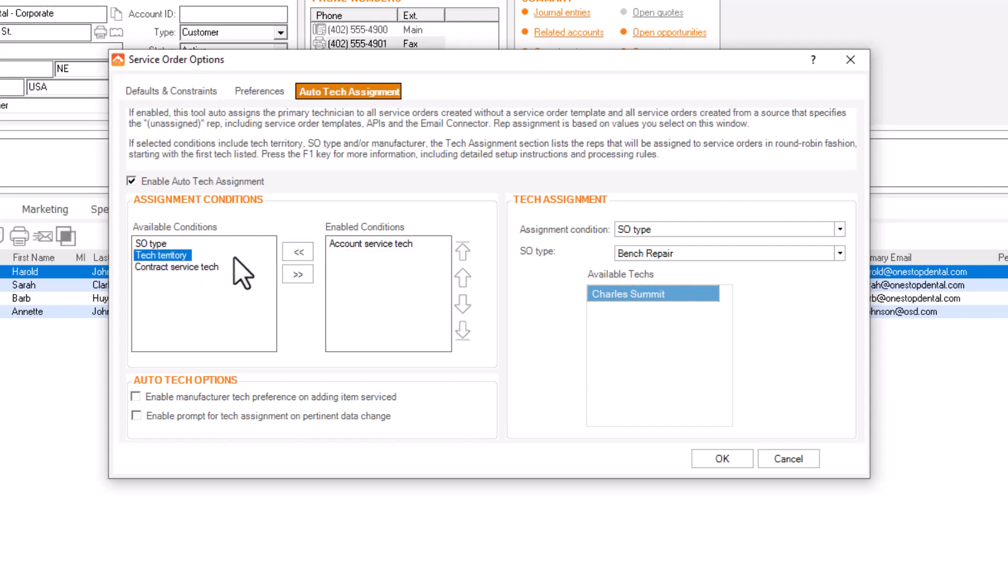
left_click(297, 274)
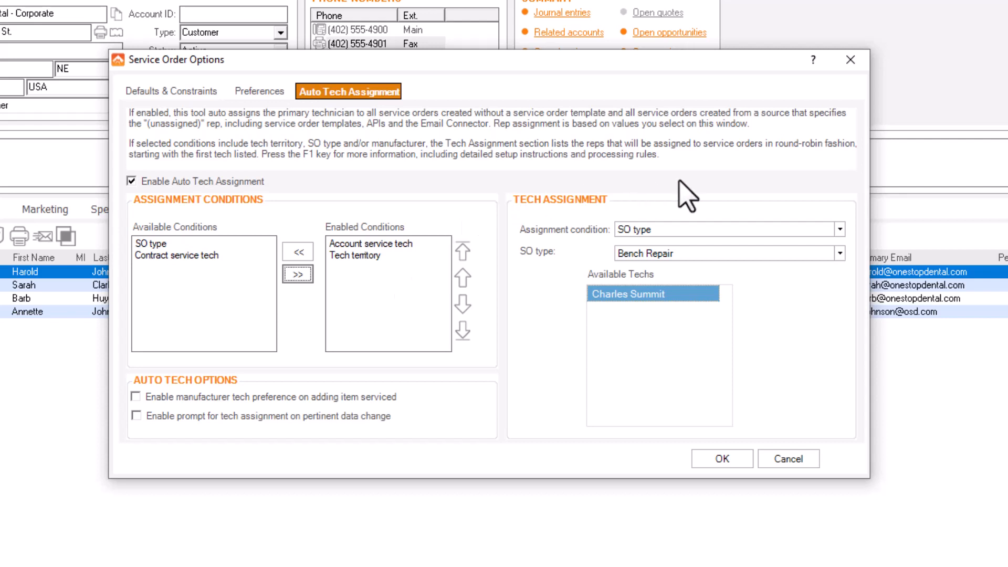
left_click(840, 230)
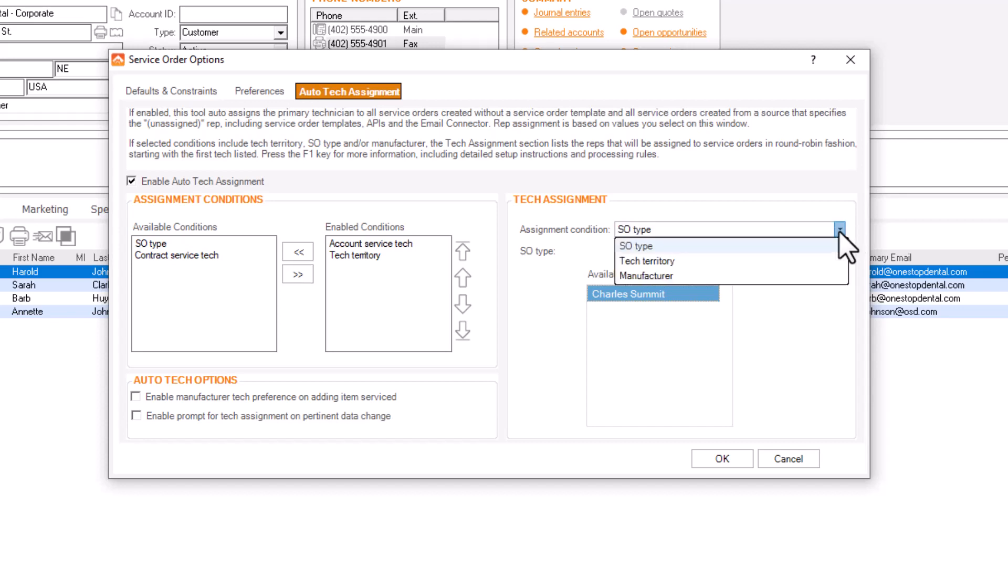
left_click(815, 261)
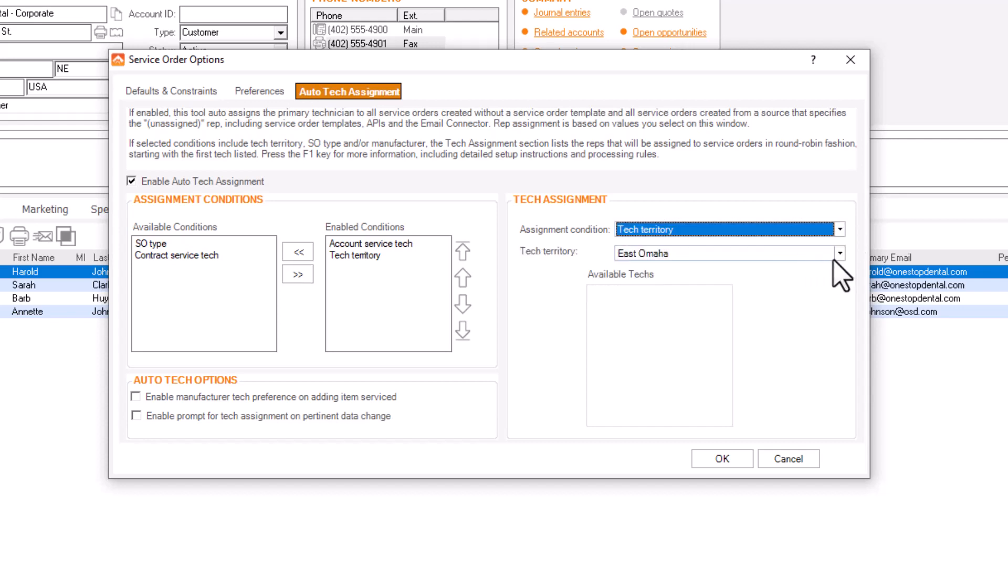
left_click(840, 253)
left_click(803, 317)
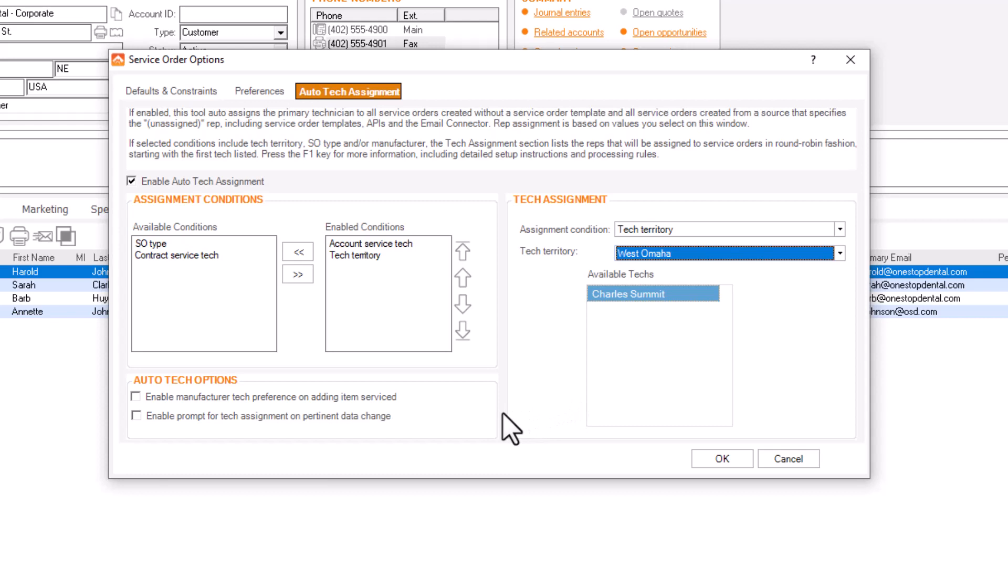
Enable manufacturer tech preference on adding item serviced and the tech assignment prompt on pertinent data change, saving and closing the options.
left_click(138, 399)
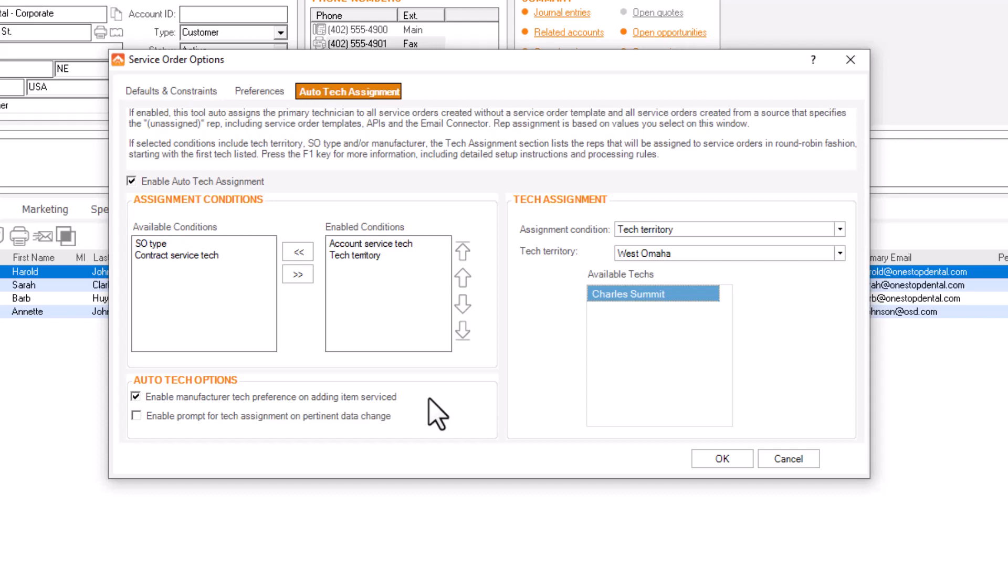
left_click(136, 415)
left_click(721, 458)
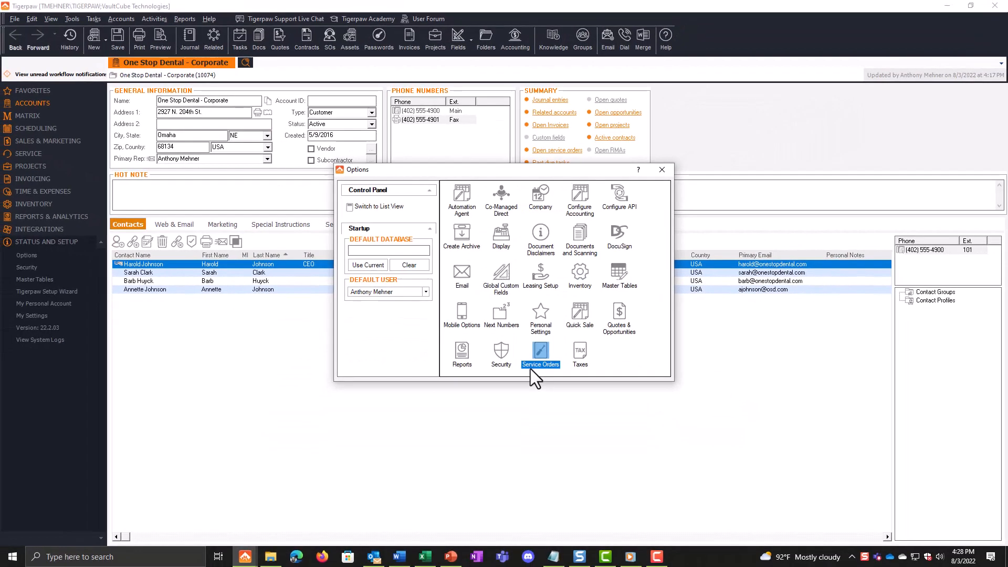
left_click(661, 170)
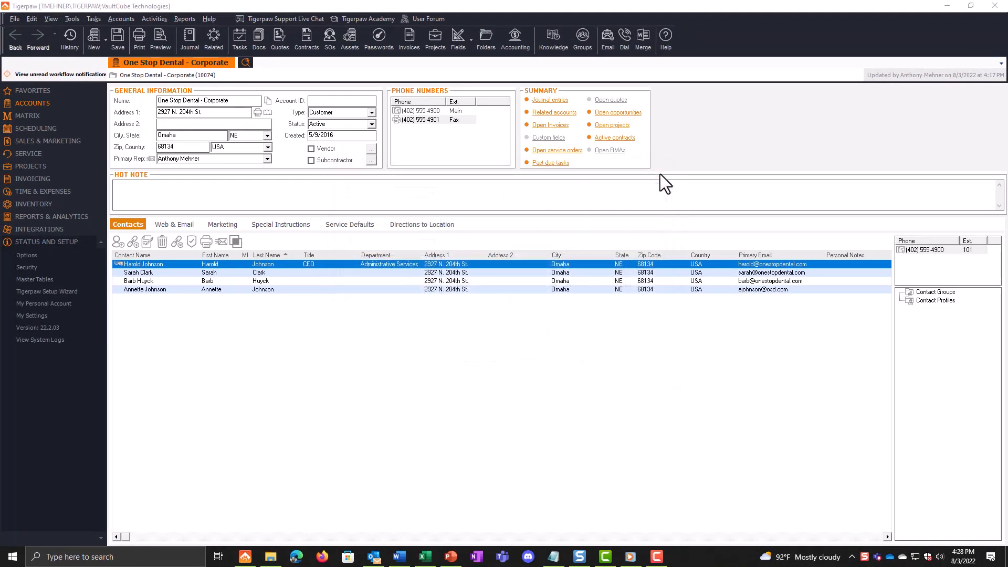